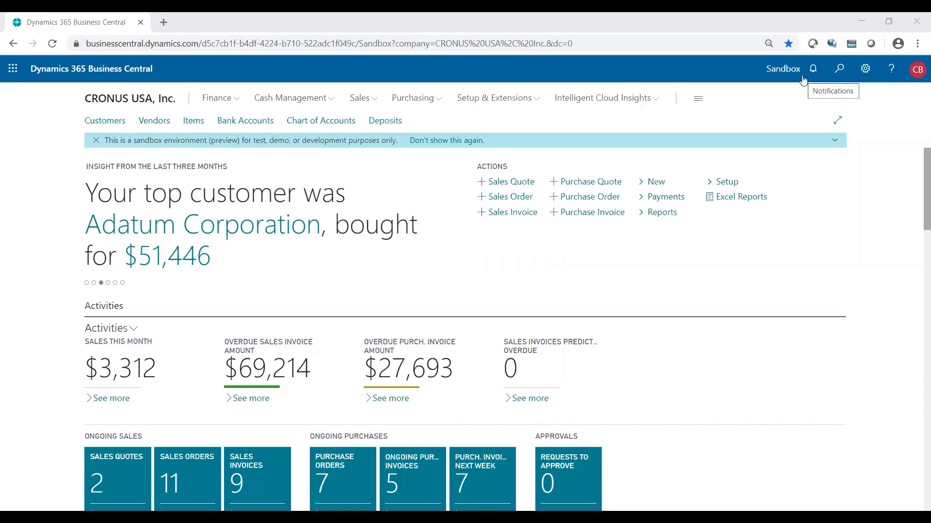
- Go to Bank Account Reconciliations under Cash Management and start a new reconciliation
left_click(297, 100)
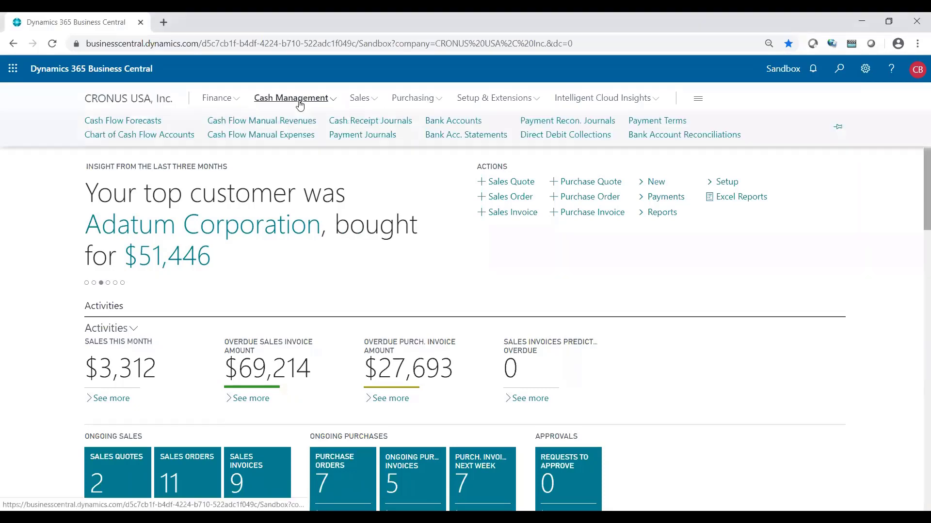
left_click(664, 138)
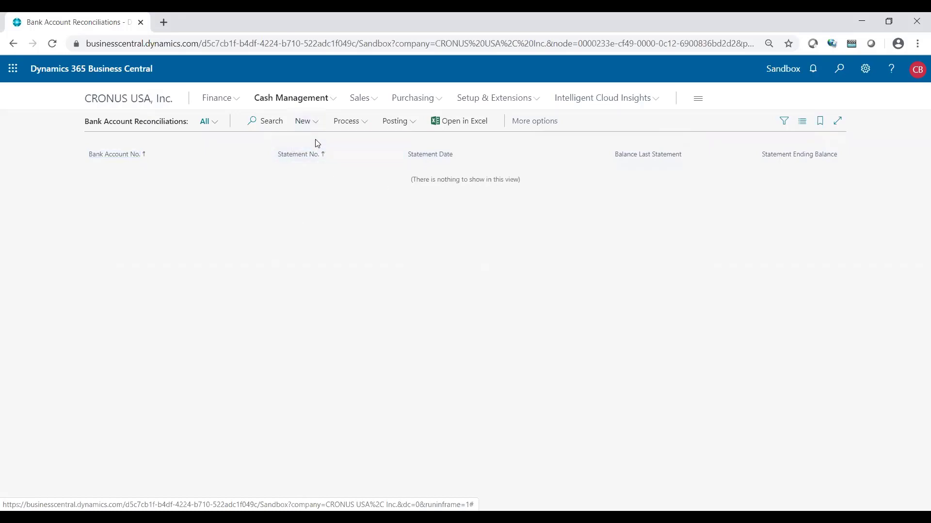
key("alt+n")
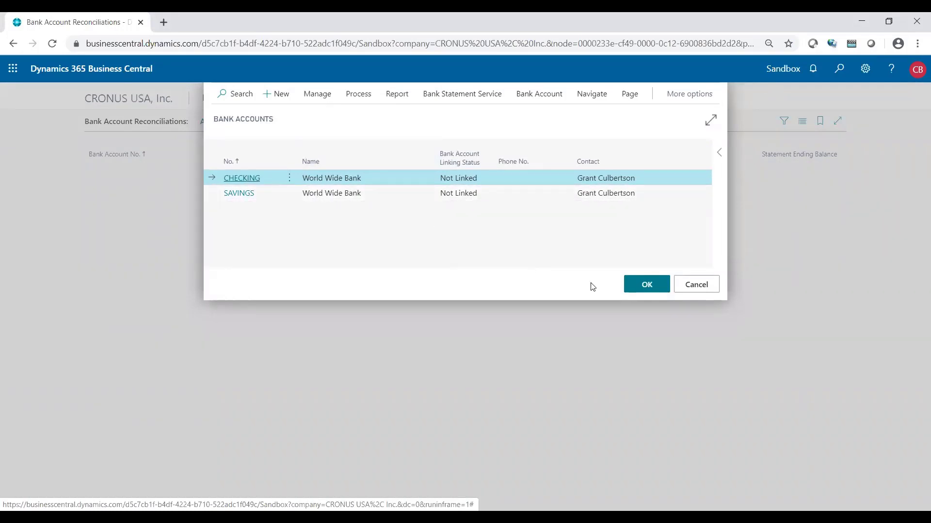
- Choose the CHECKING account and set the statement date to 5/1/2020
left_click(636, 290)
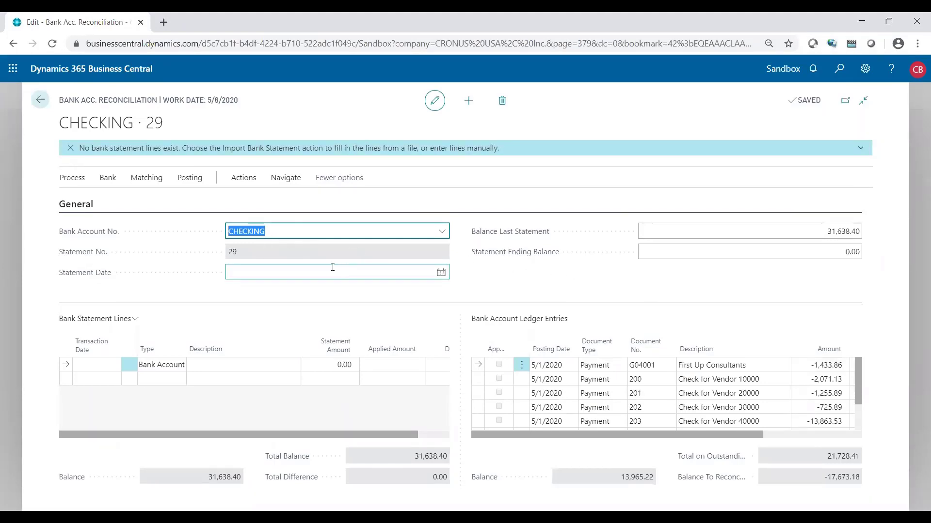
left_click(262, 253)
left_click(273, 268)
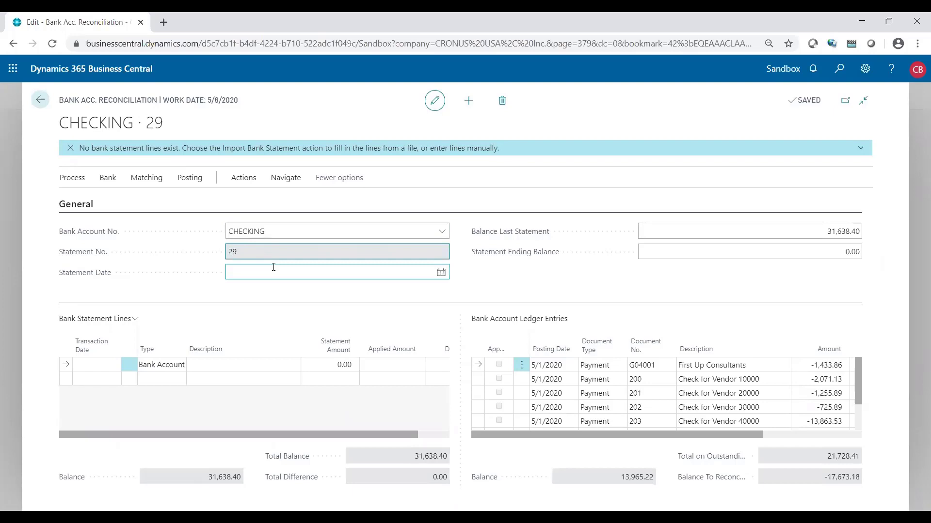
left_click(285, 274)
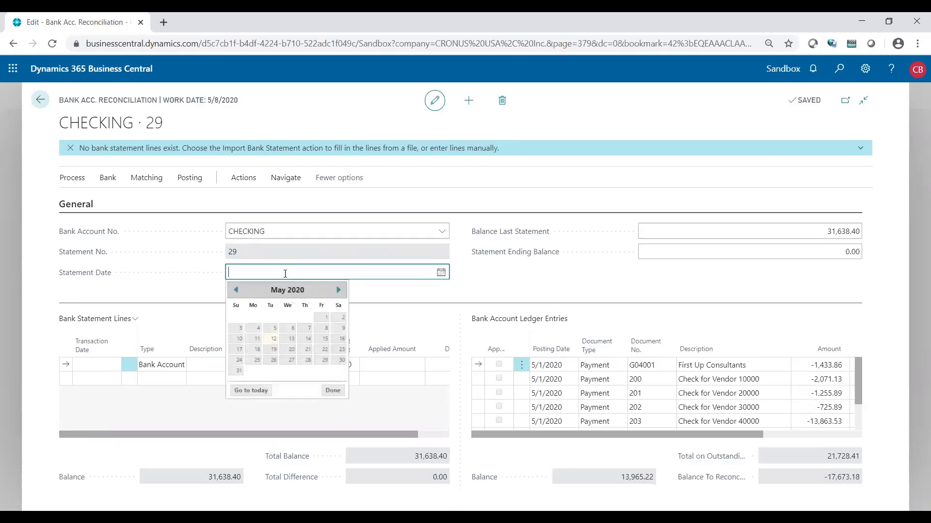
left_click(323, 320)
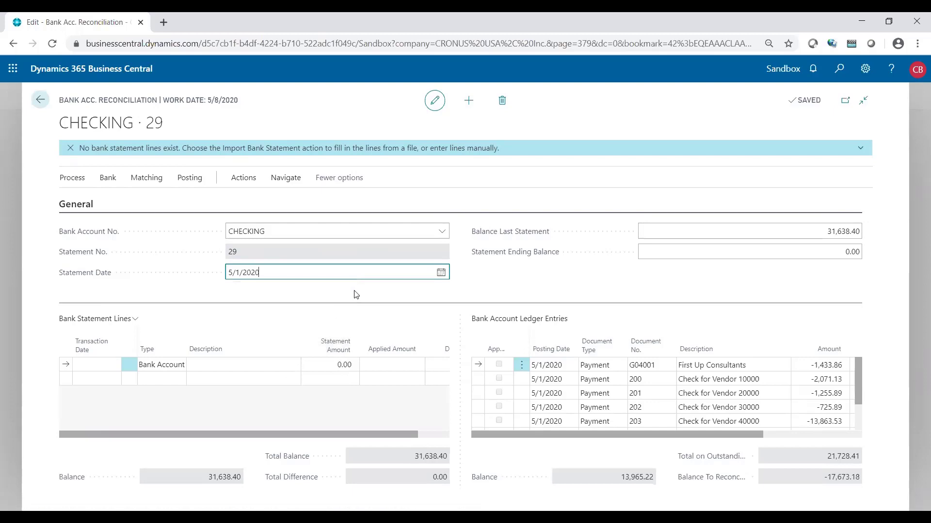
- Enter 24,499.41 as the statement ending balance
left_click(688, 234)
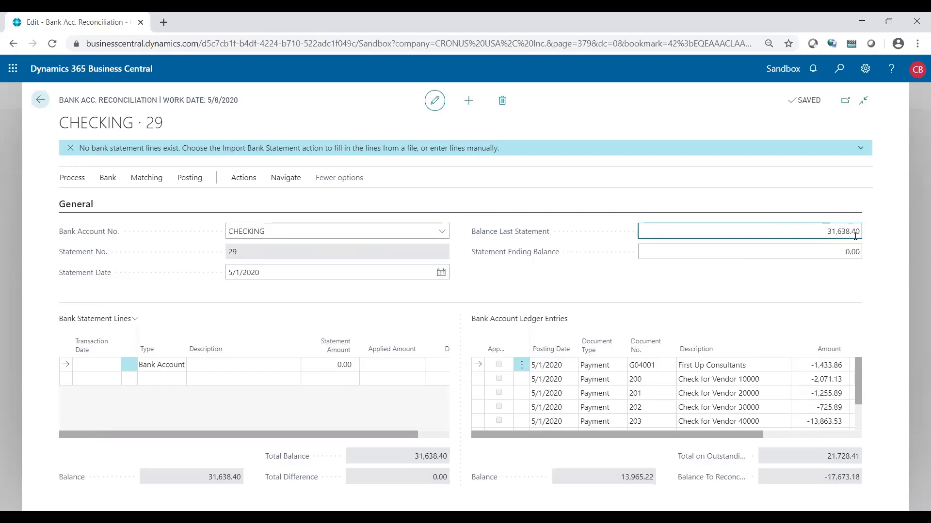
mouse_move(630, 262)
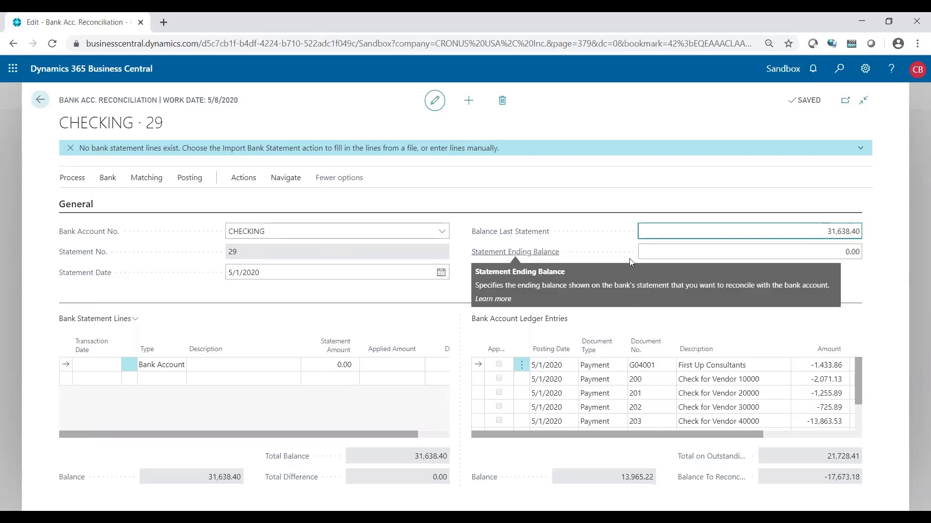
left_click(786, 251)
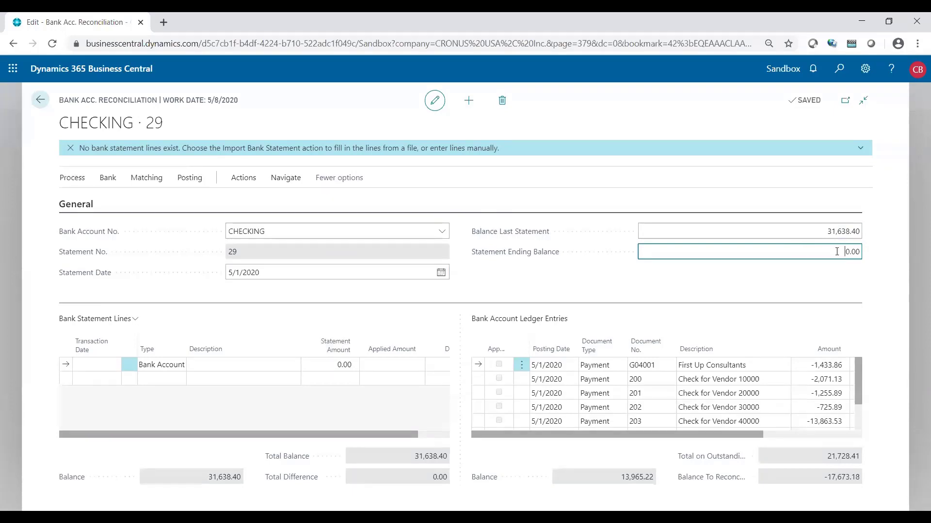
left_click_drag(837, 251, 859, 252)
type("24499.41")
left_click(370, 271)
left_click_drag(262, 274, 227, 274)
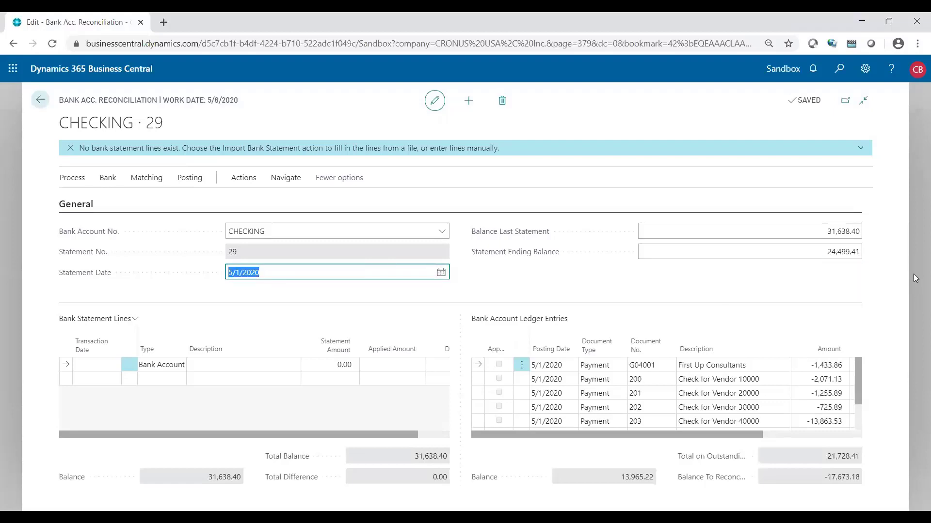
left_click(862, 256)
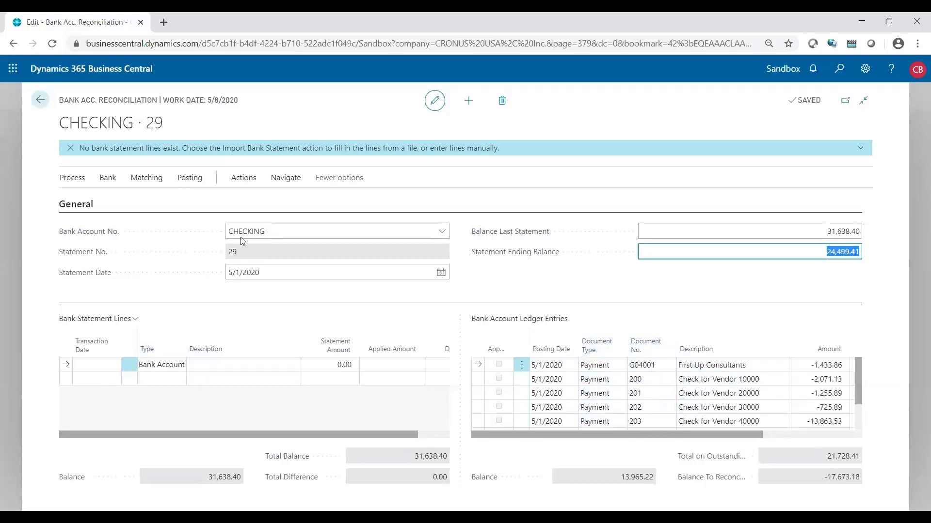
- Start Import Bank Statement, then close the file prompt without importing anything
left_click(111, 179)
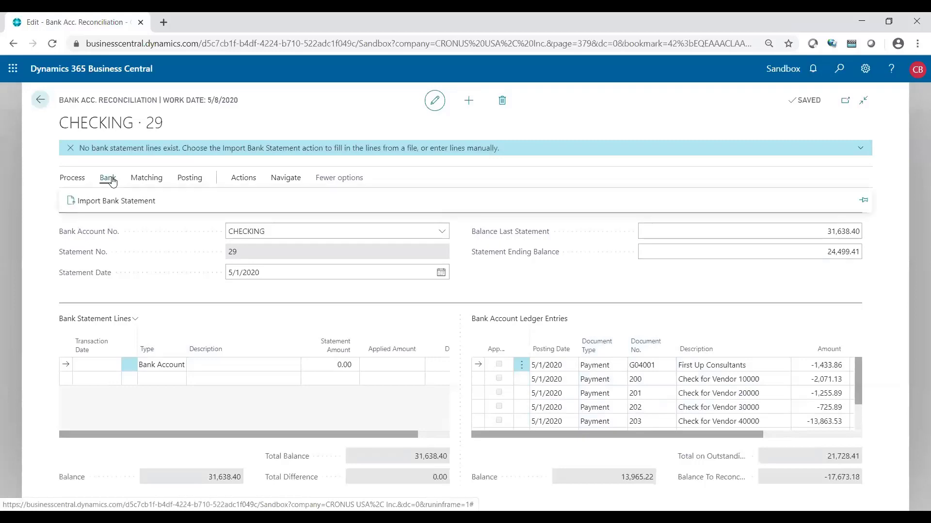
left_click(113, 212)
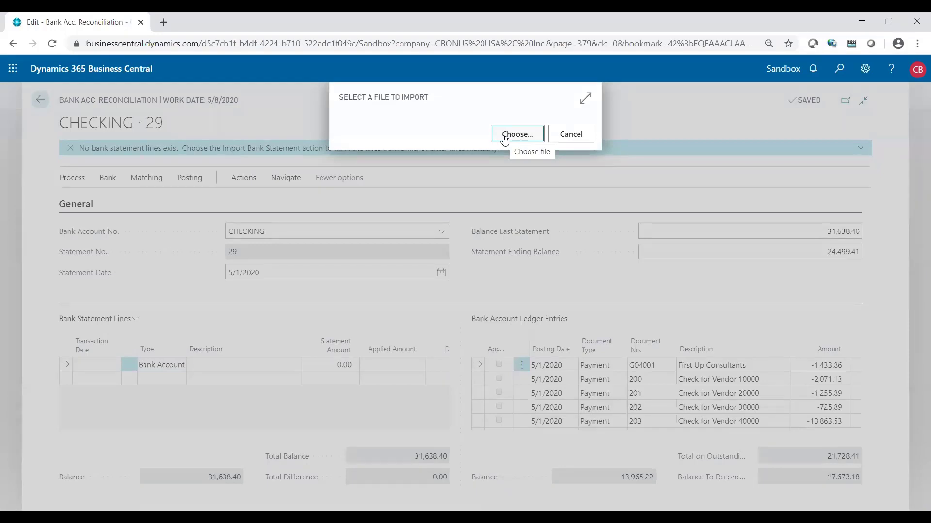
left_click(557, 133)
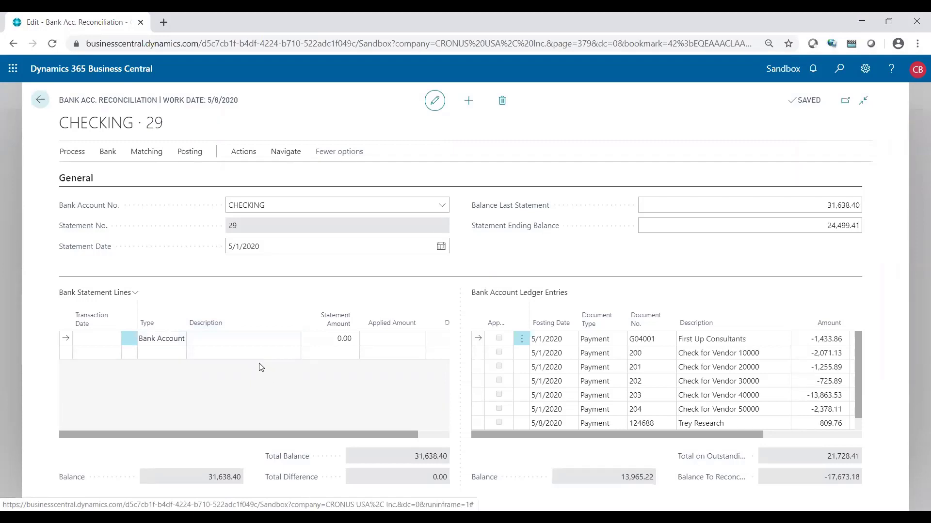
- Suggest statement lines up to ending date 5/1/2020 with checks included
left_click(69, 153)
left_click(93, 174)
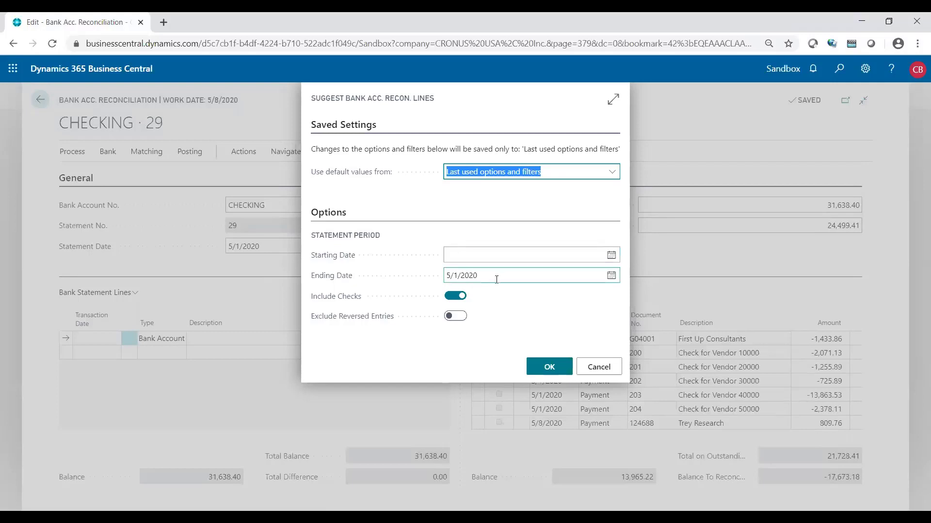
left_click(497, 280)
left_click(547, 370)
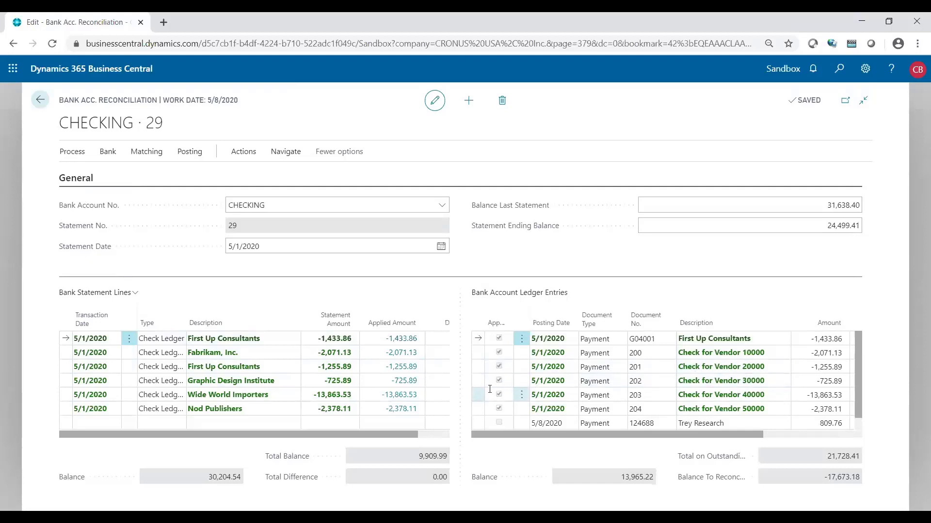
mouse_move(496, 327)
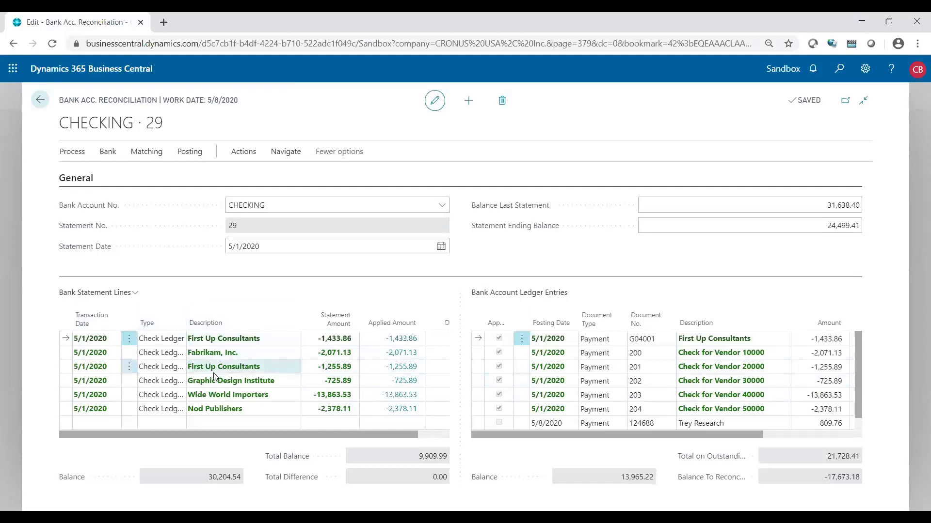
left_click(72, 151)
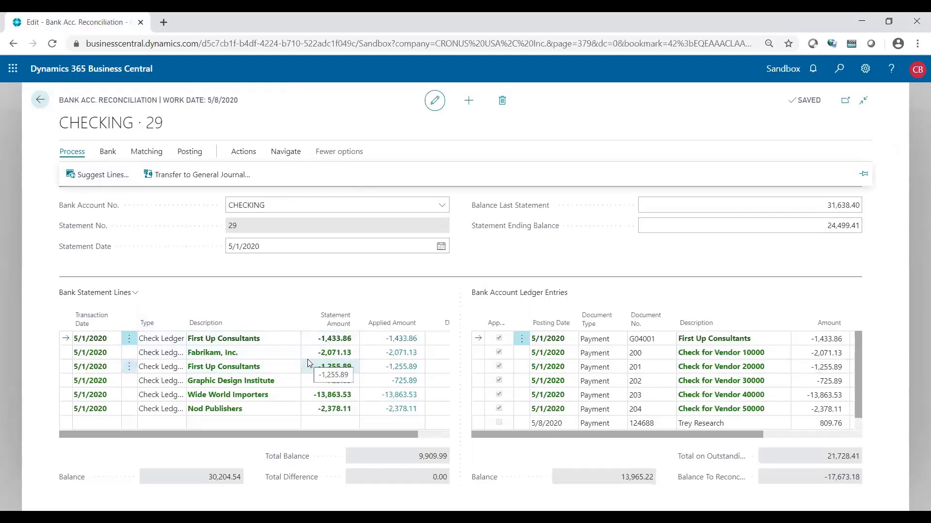
left_click(279, 393)
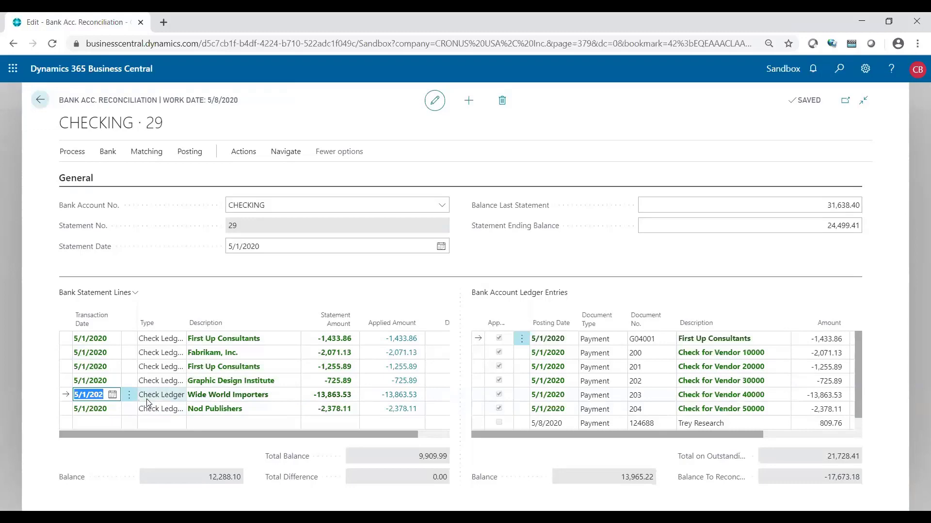
- Remove the Wide World Importers and Graphic Design Institute lines, confirming each deletion
left_click(129, 398)
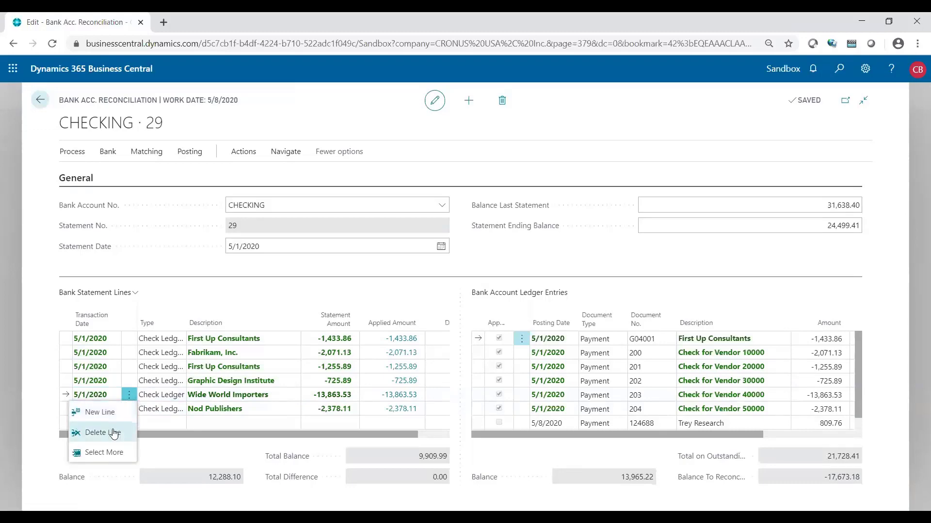
left_click(103, 433)
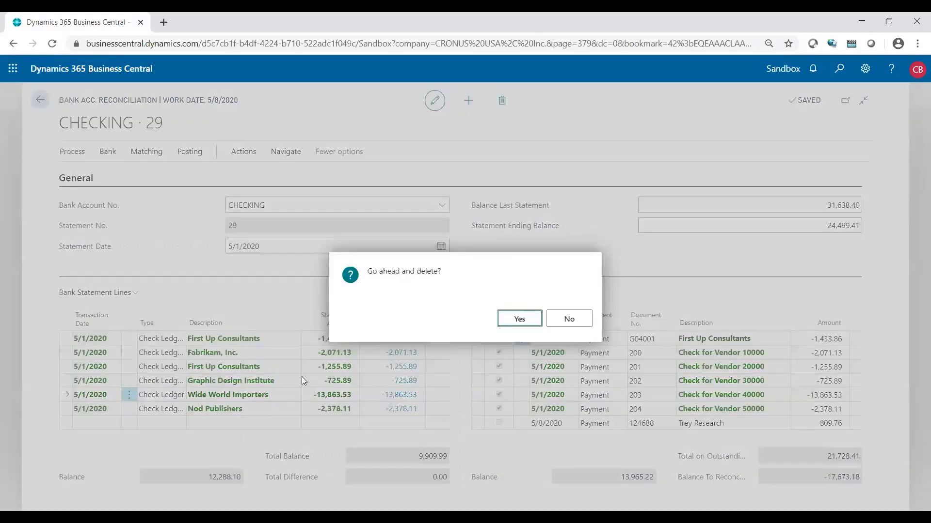
left_click(506, 318)
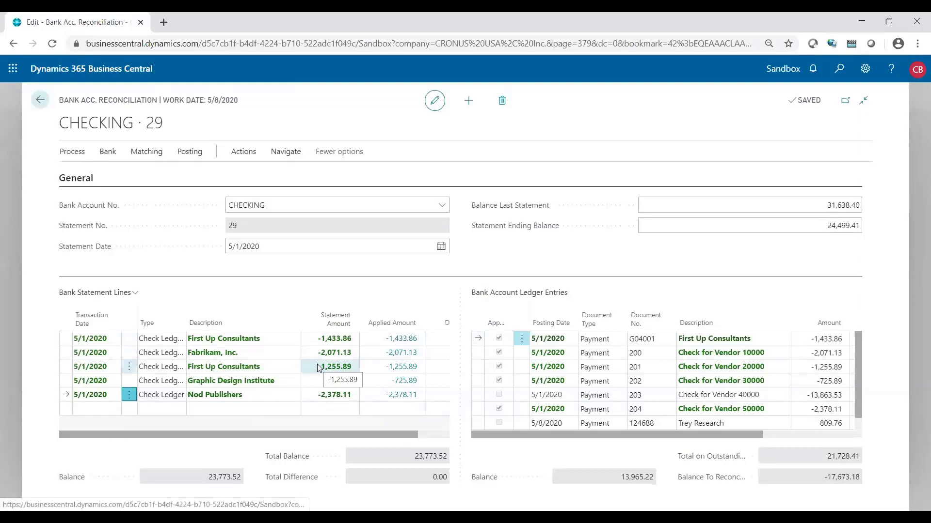
left_click(128, 381)
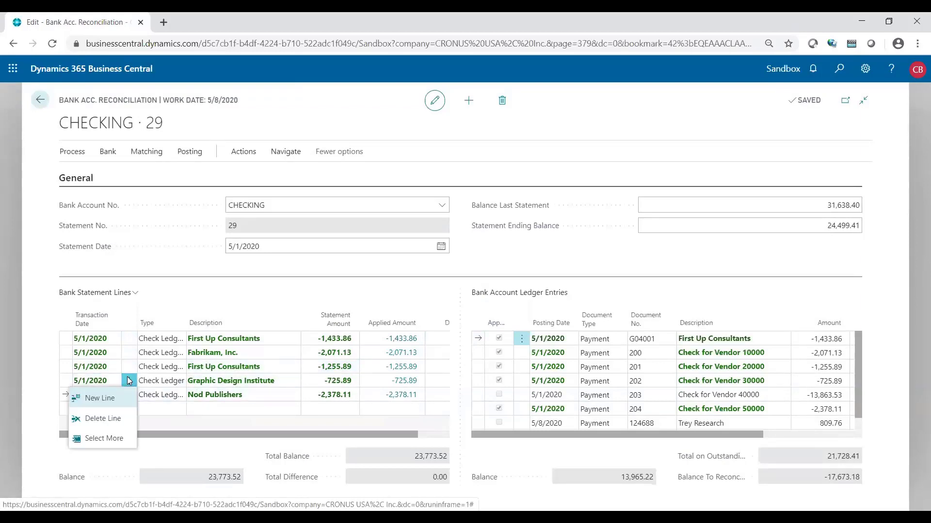
left_click(103, 419)
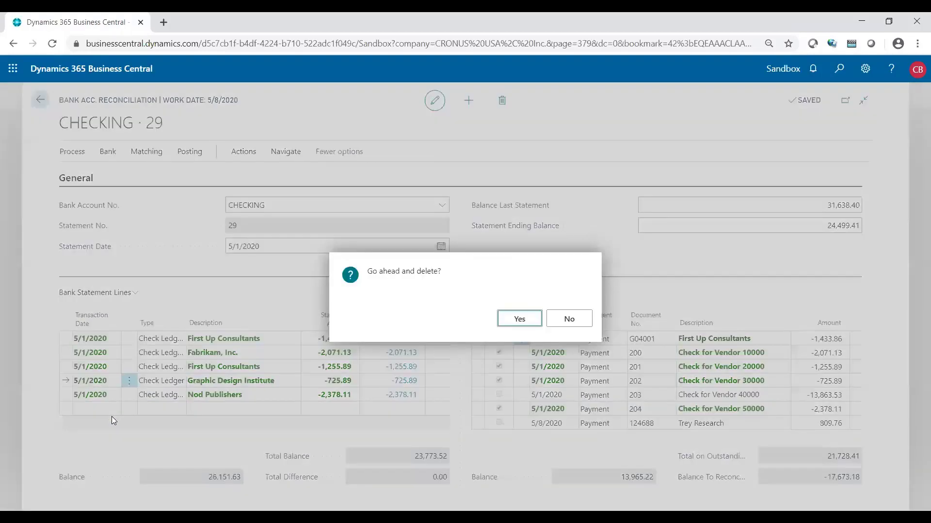
left_click(520, 320)
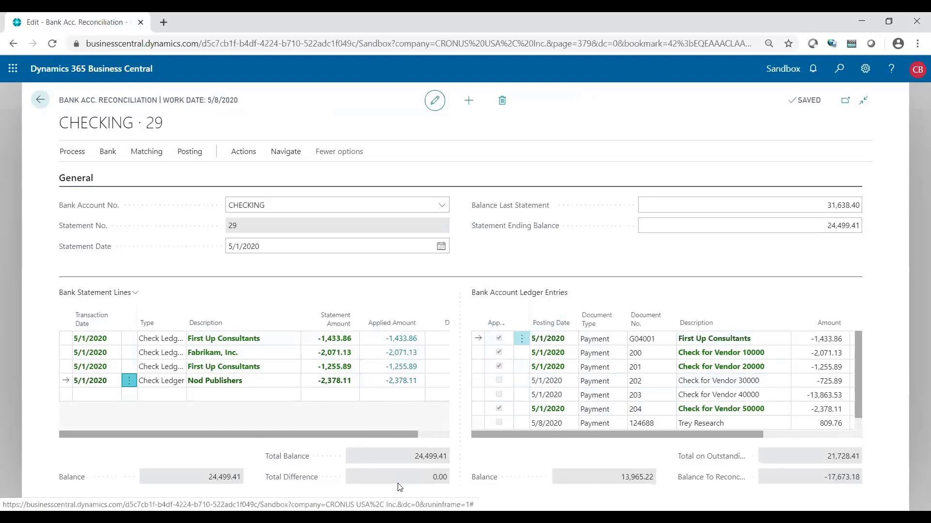
- Preview the Bank Account Statement test report for CHECKING statement 29
left_click(246, 153)
left_click(251, 174)
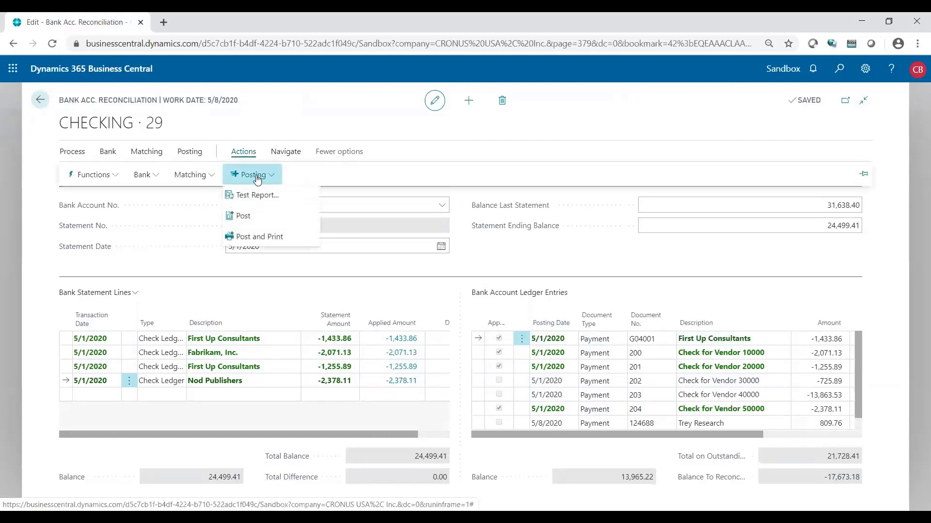
left_click(264, 194)
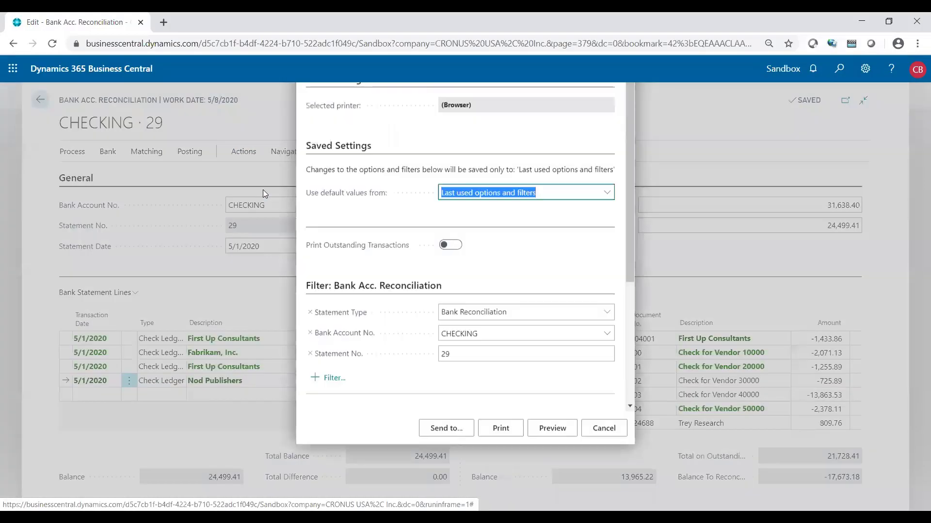
left_click(553, 474)
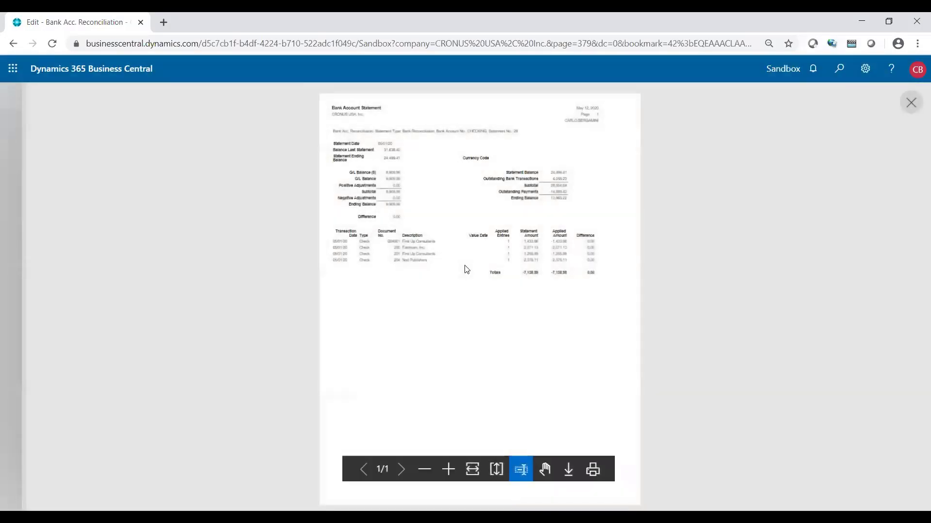
- Zoom in on the test report preview to read the 0.00 difference
left_click(448, 470)
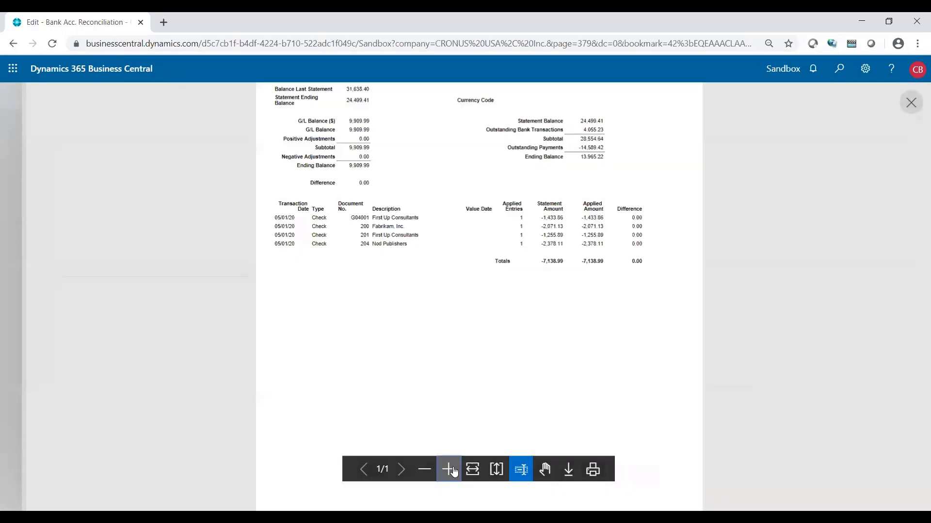
scroll(400, 304, "up", 1)
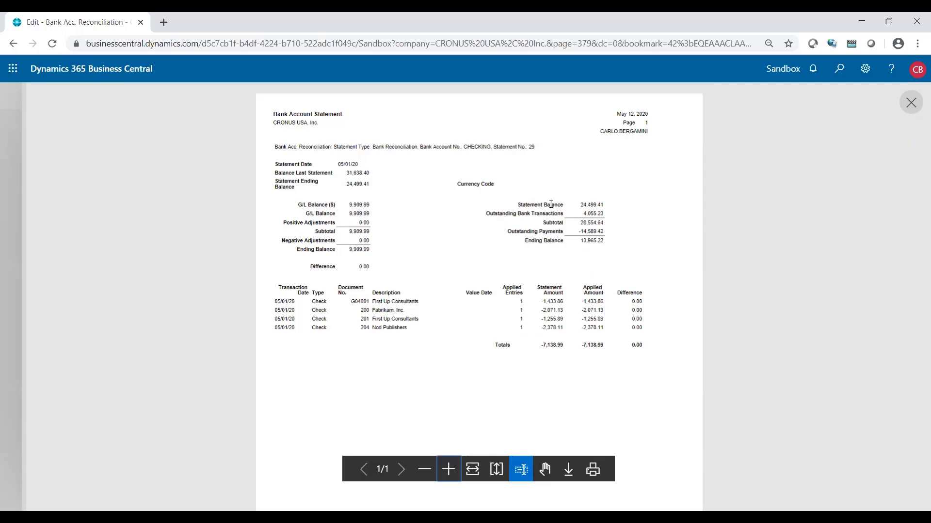
left_click(342, 268)
- Close the report preview, then post reconciliation 29 and confirm
left_click(911, 102)
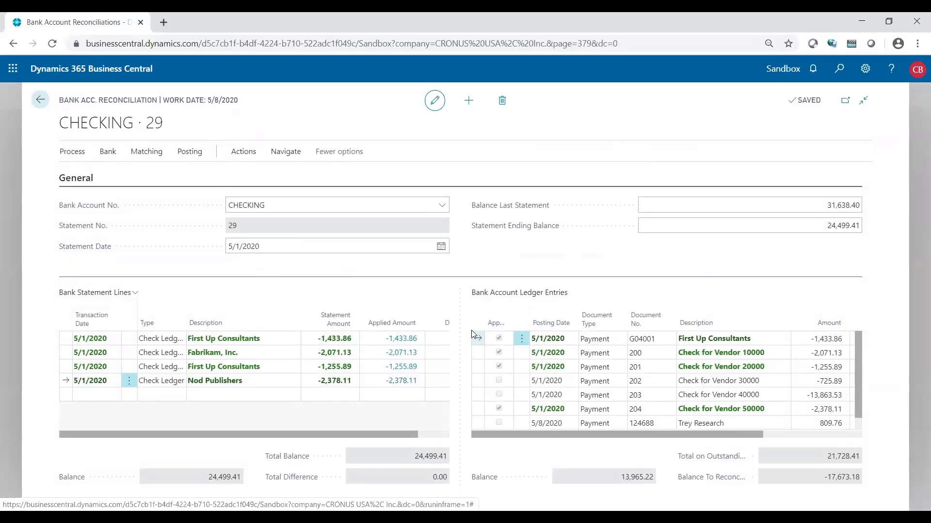
left_click(189, 153)
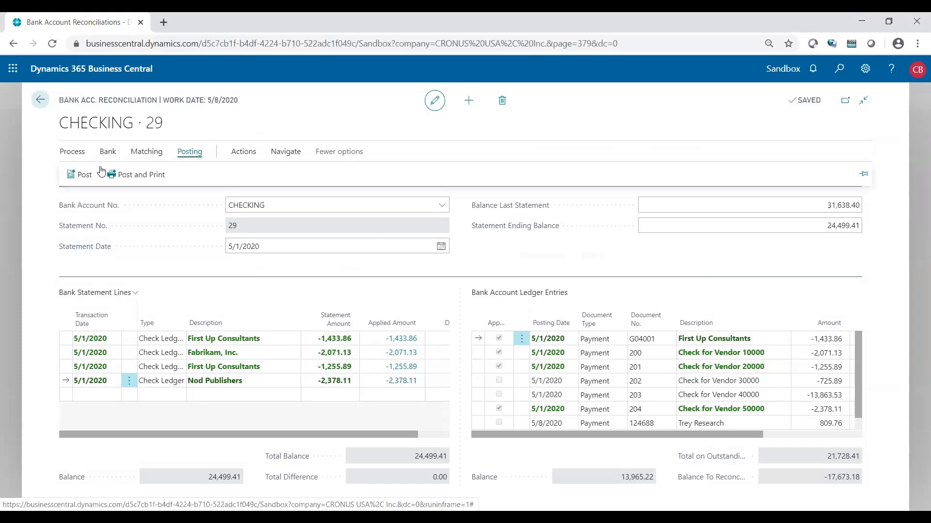
left_click(78, 175)
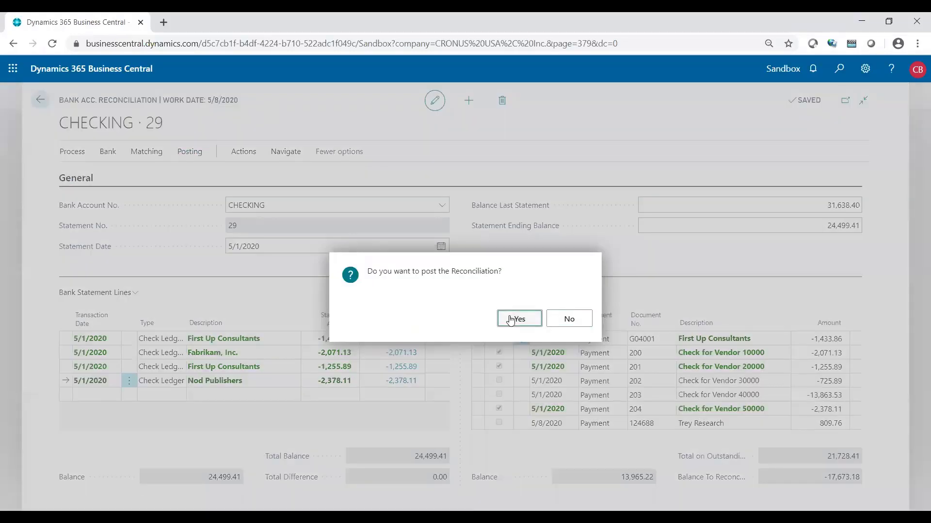
left_click(511, 320)
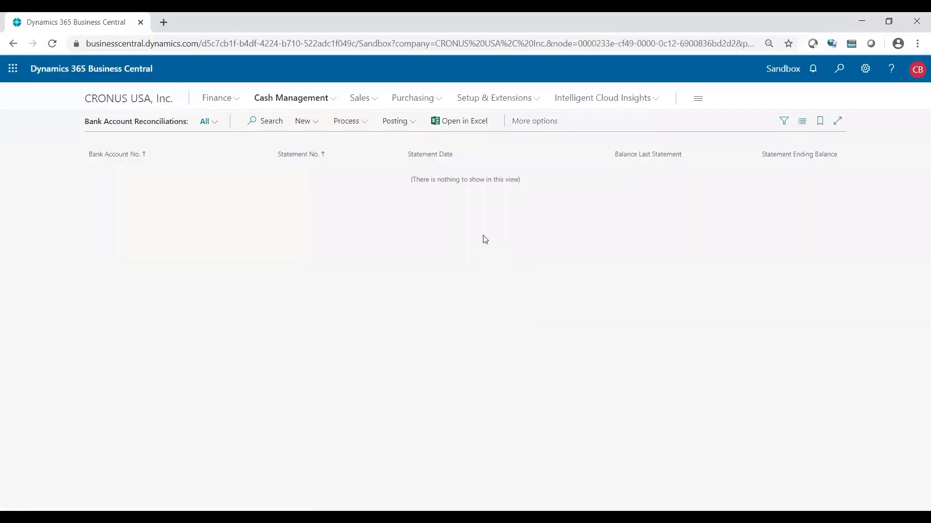